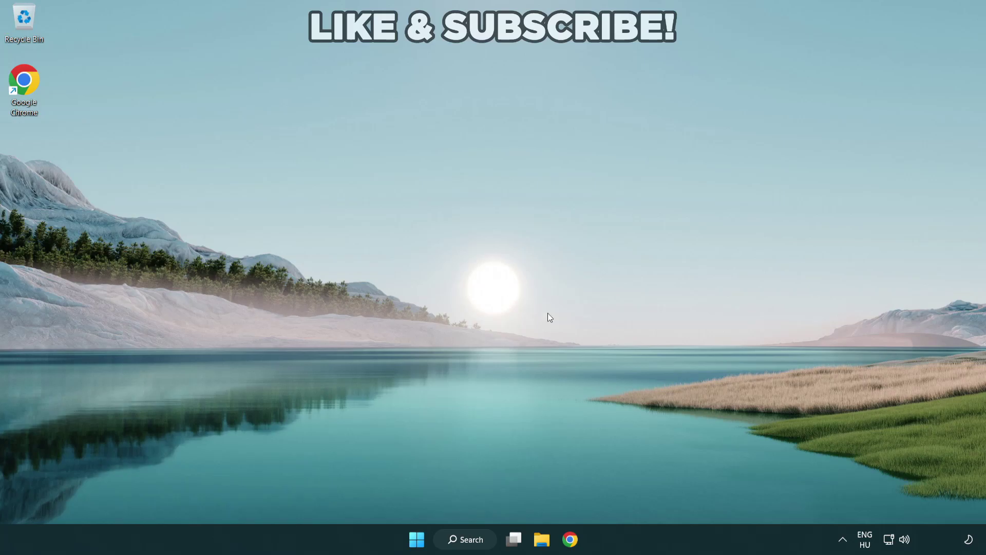
# Switch Quick Settings audio output from CABLE Input to Speakers (High Definition Audio Device).
pyautogui.click(905, 541)
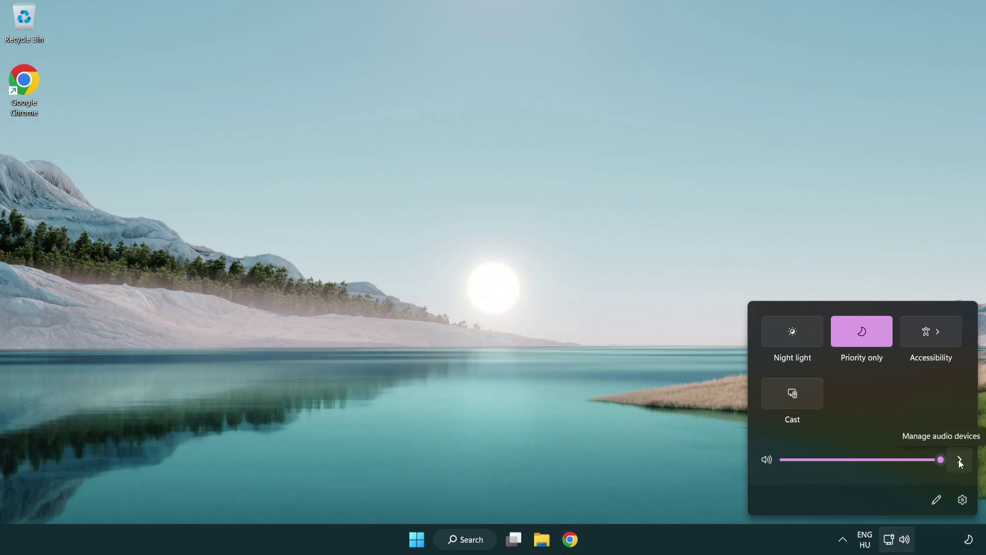
pyautogui.click(959, 460)
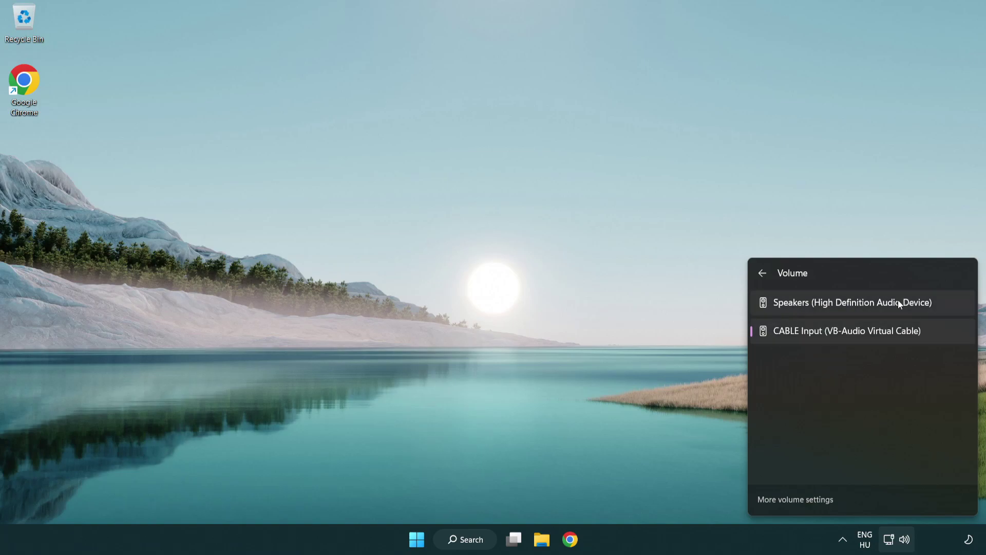
pyautogui.click(945, 305)
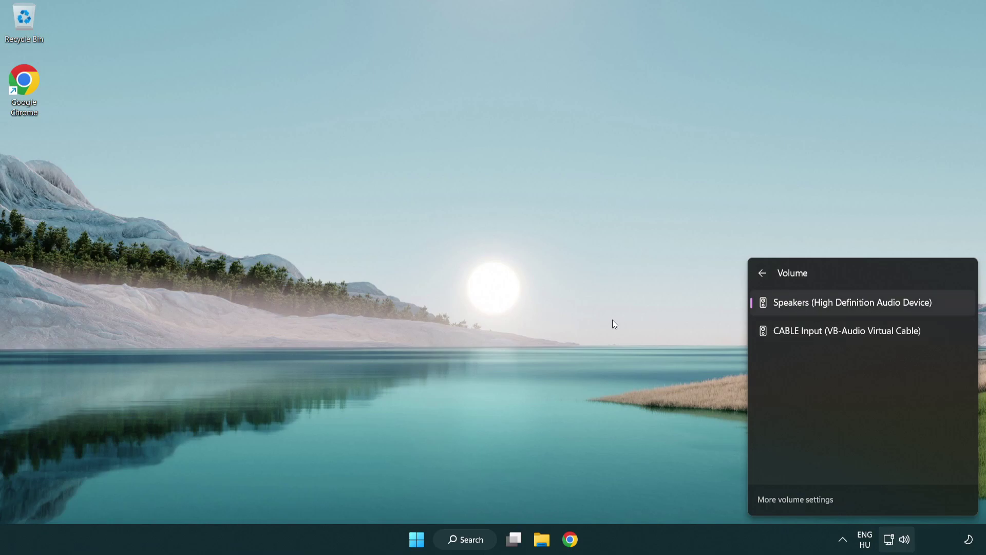
pyautogui.click(518, 295)
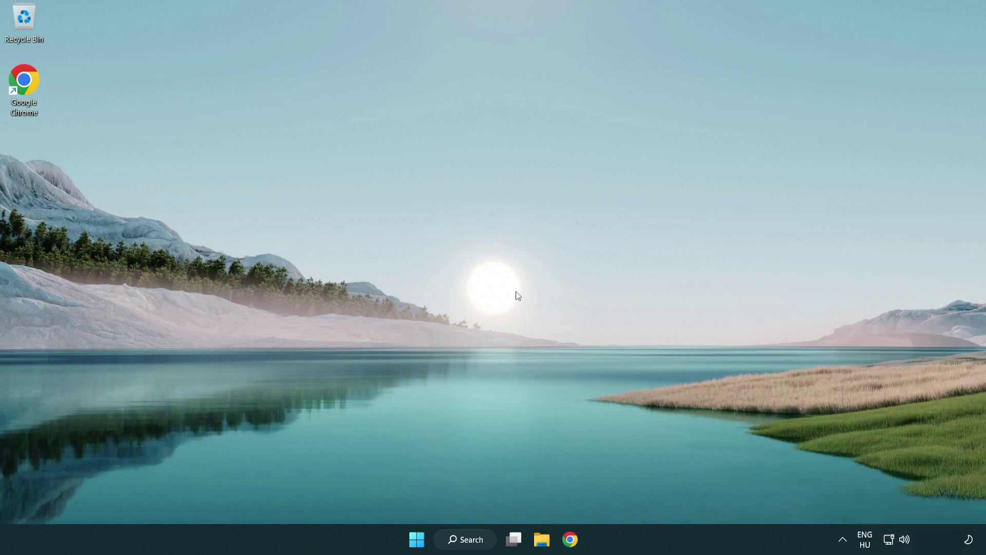
# Reset sound devices and app volumes to defaults in the Volume mixer, then close Settings.
pyautogui.rightClick(905, 541)
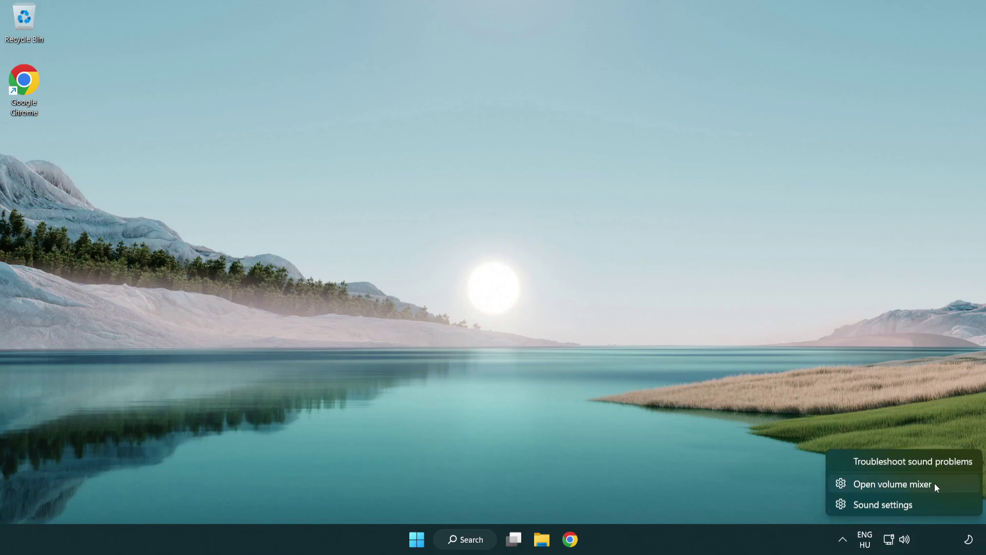
pyautogui.click(952, 486)
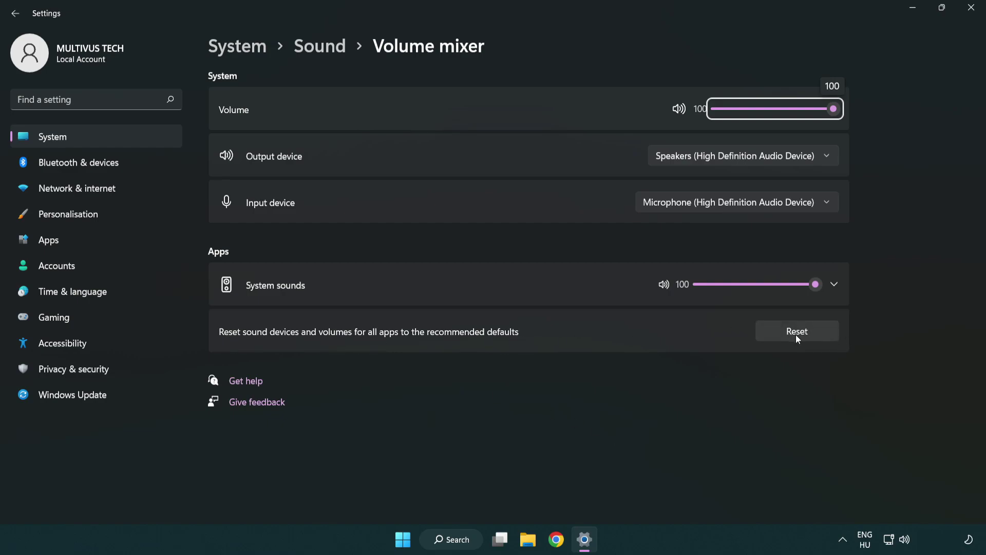
pyautogui.click(825, 337)
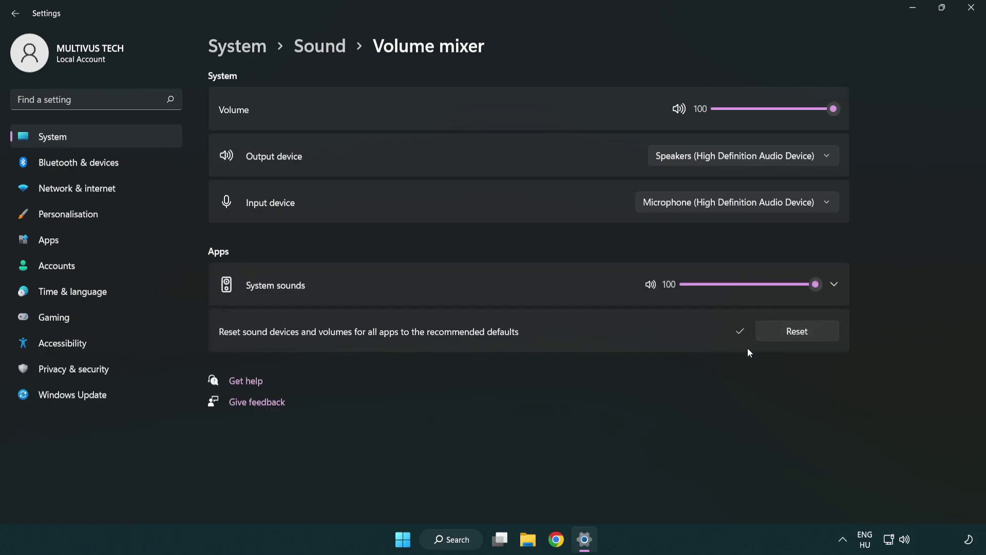
pyautogui.click(974, 10)
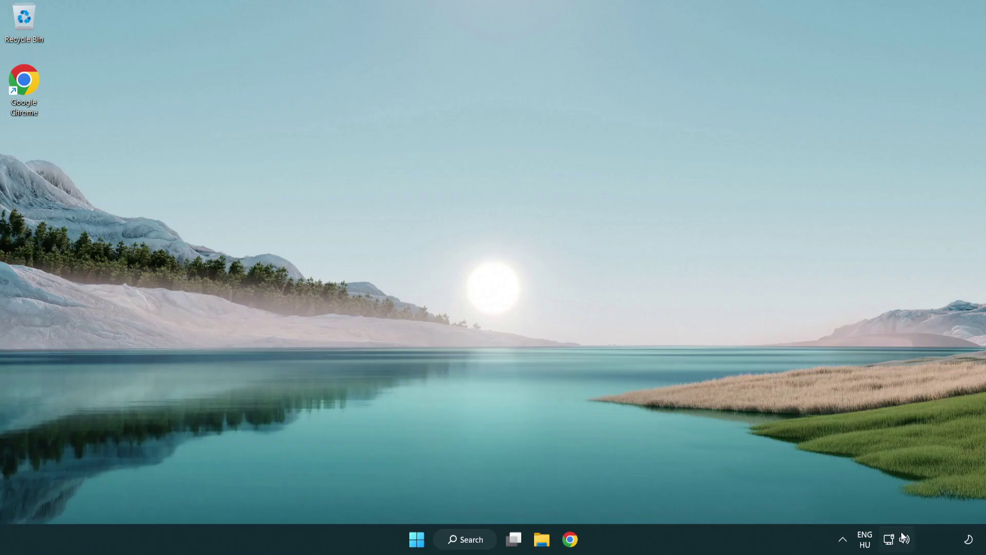
# Open System > Sound settings and set the output volume to 100.
pyautogui.rightClick(904, 539)
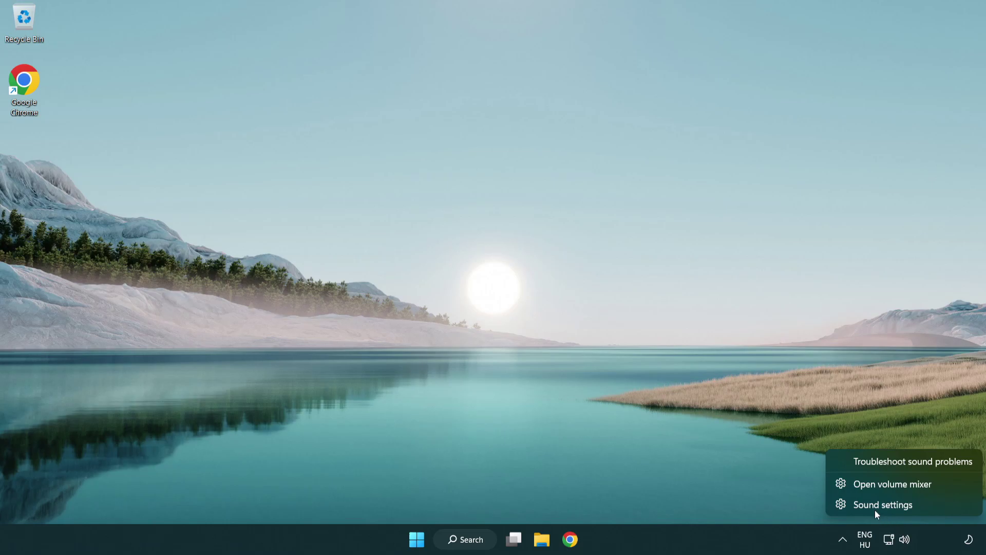
pyautogui.click(944, 507)
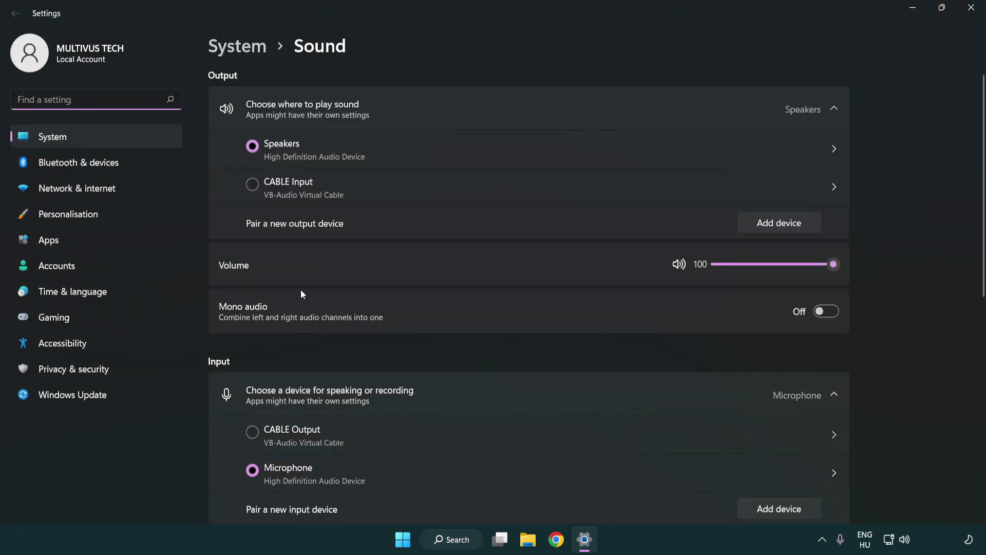
pyautogui.moveTo(793, 264); pyautogui.dragTo(880, 263)
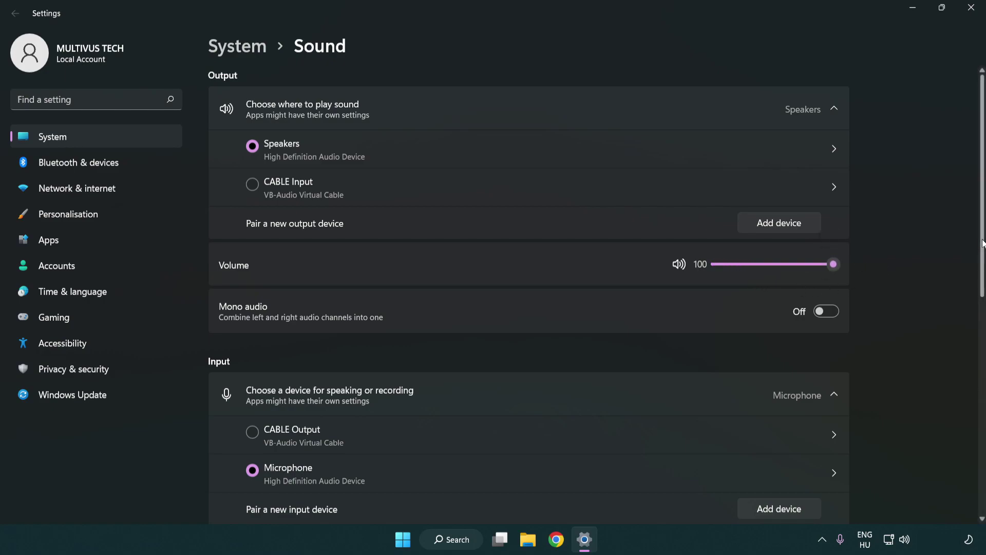
pyautogui.scroll(-6, 983, 243)
pyautogui.scroll(-2, 983, 242)
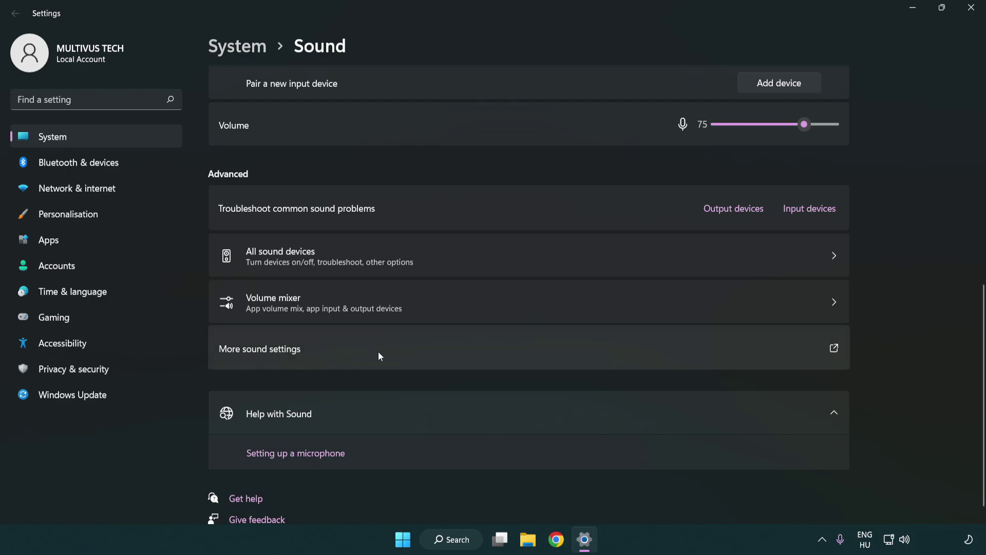
# Disable the CABLE Input device on the Playback tab of the classic Sound dialog.
pyautogui.click(379, 355)
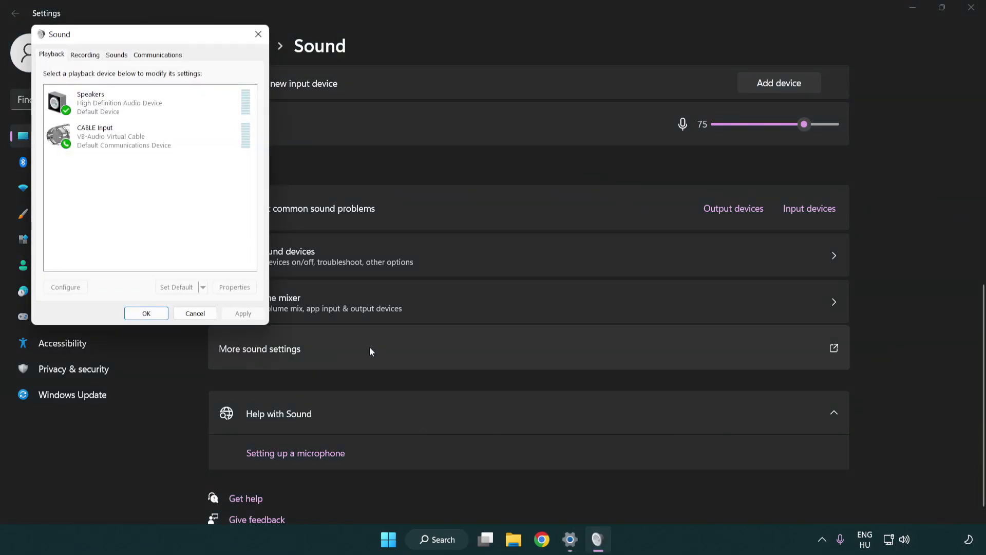
pyautogui.moveTo(177, 36); pyautogui.dragTo(506, 129)
pyautogui.click(474, 236)
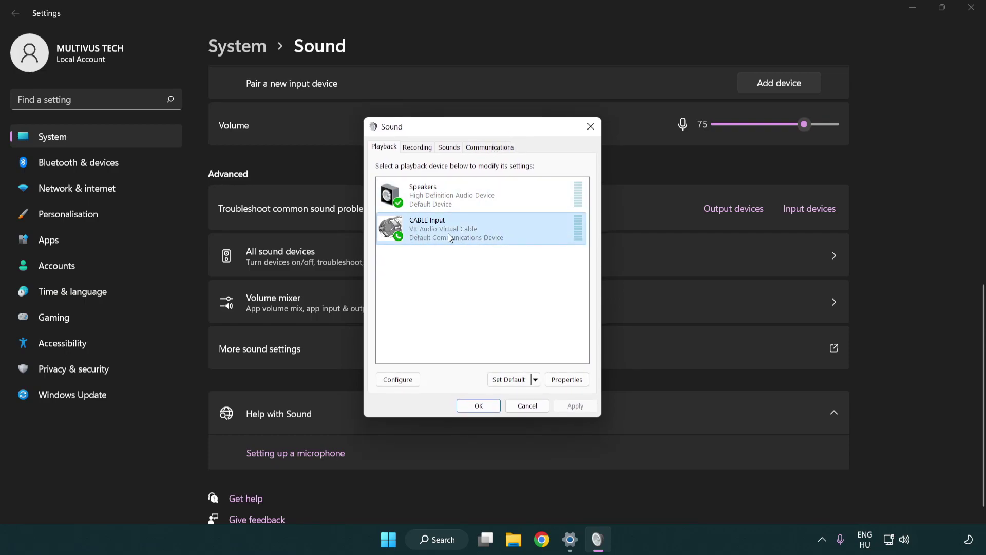
pyautogui.rightClick(448, 235)
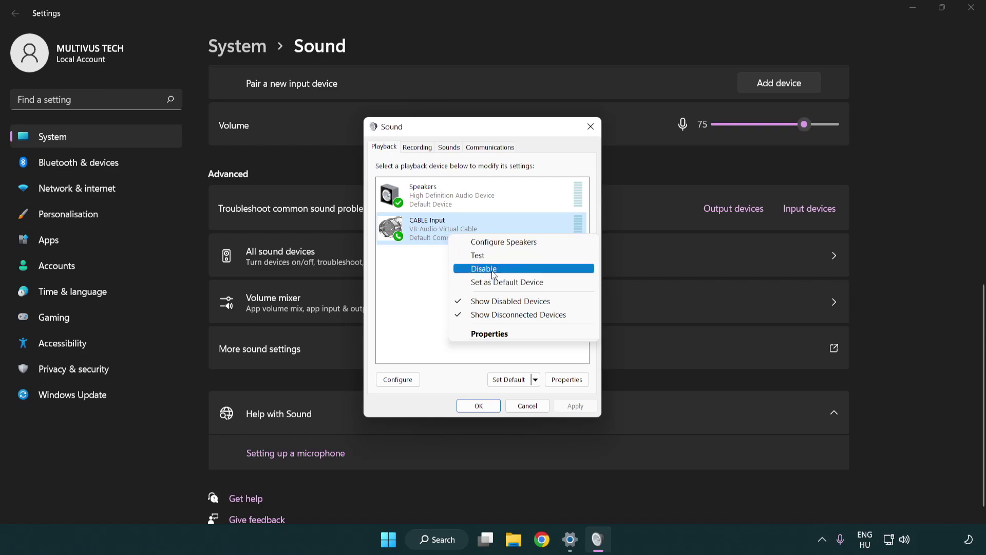
pyautogui.click(510, 269)
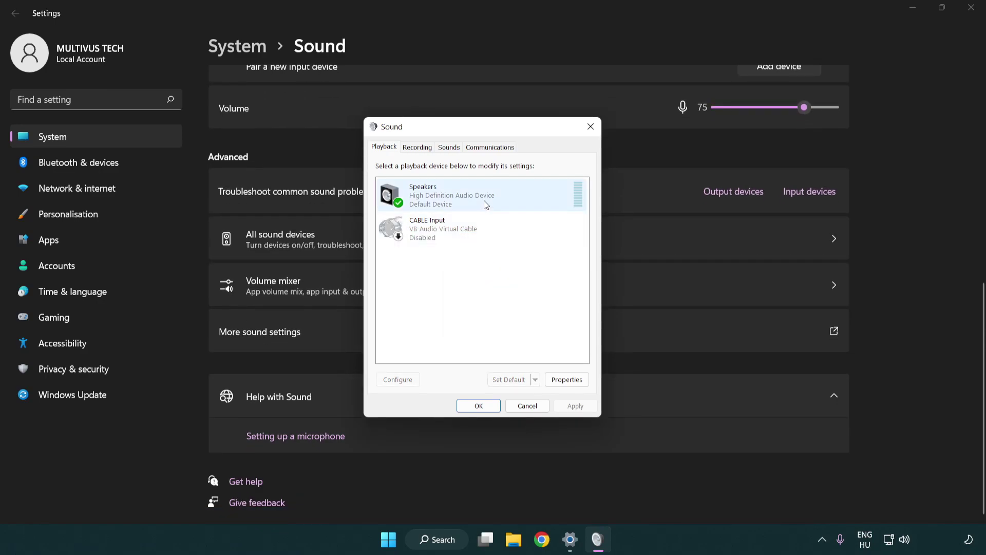
pyautogui.rightClick(501, 196)
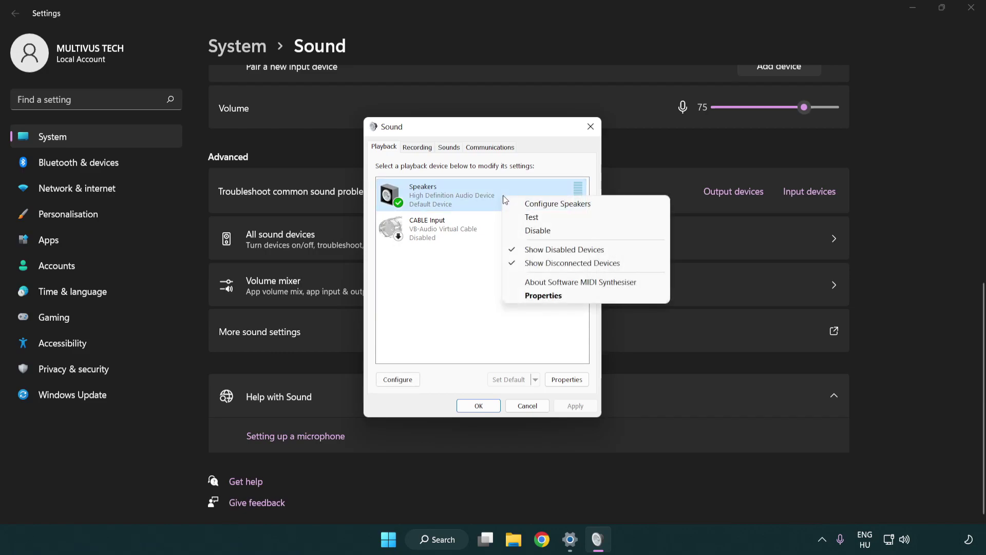
# Configure Speakers as 7.1 Surround, keeping all optional and full-range speakers.
pyautogui.click(542, 205)
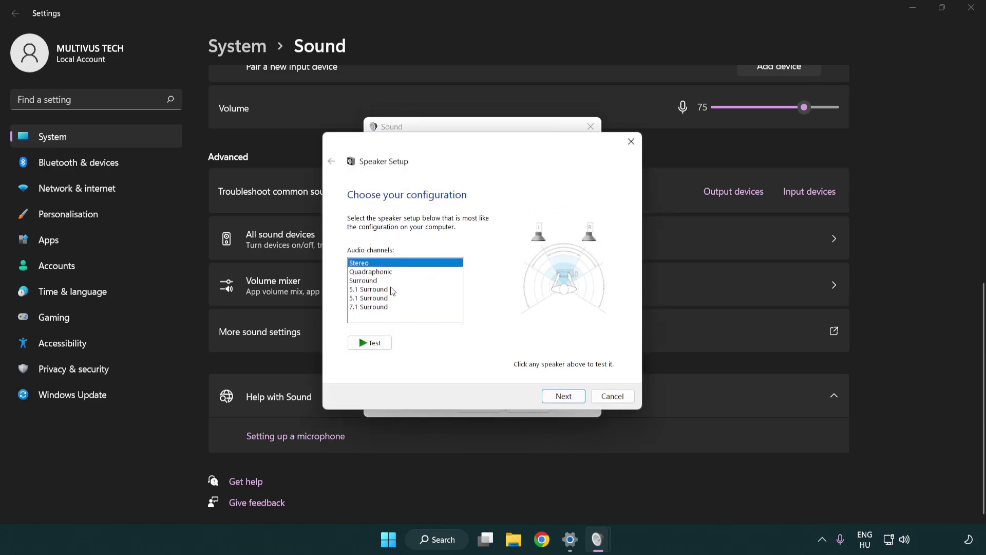
pyautogui.moveTo(391, 289); pyautogui.dragTo(392, 307)
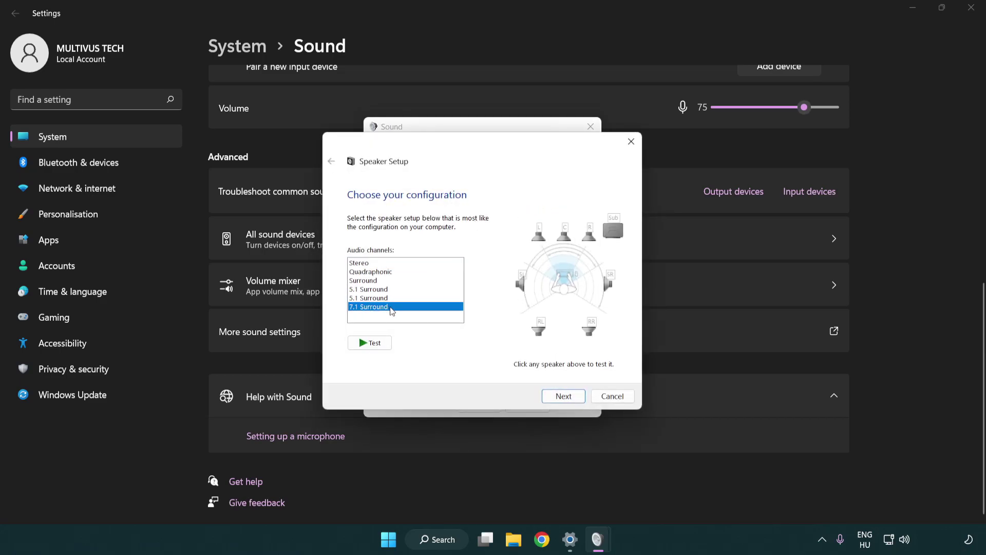
pyautogui.click(563, 395)
pyautogui.click(564, 396)
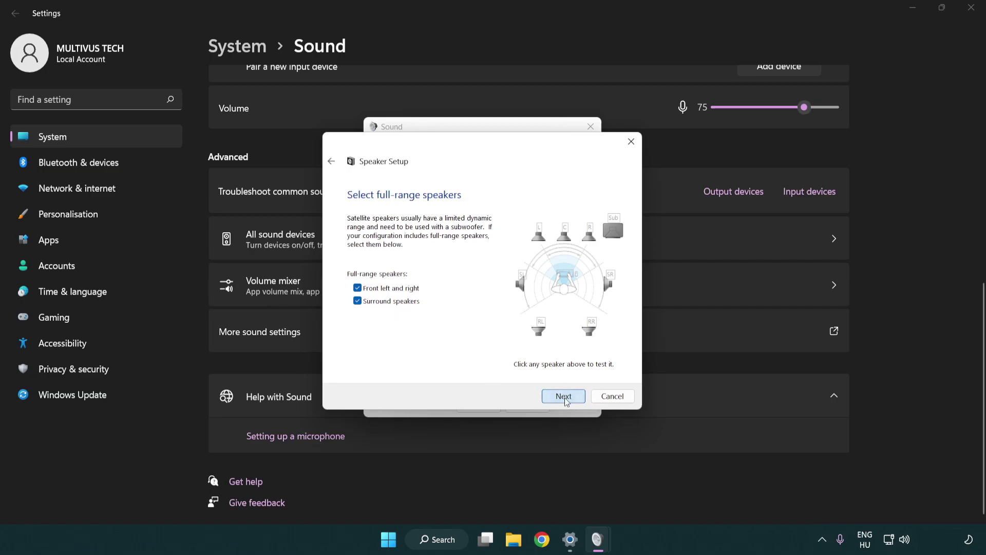
pyautogui.click(551, 394)
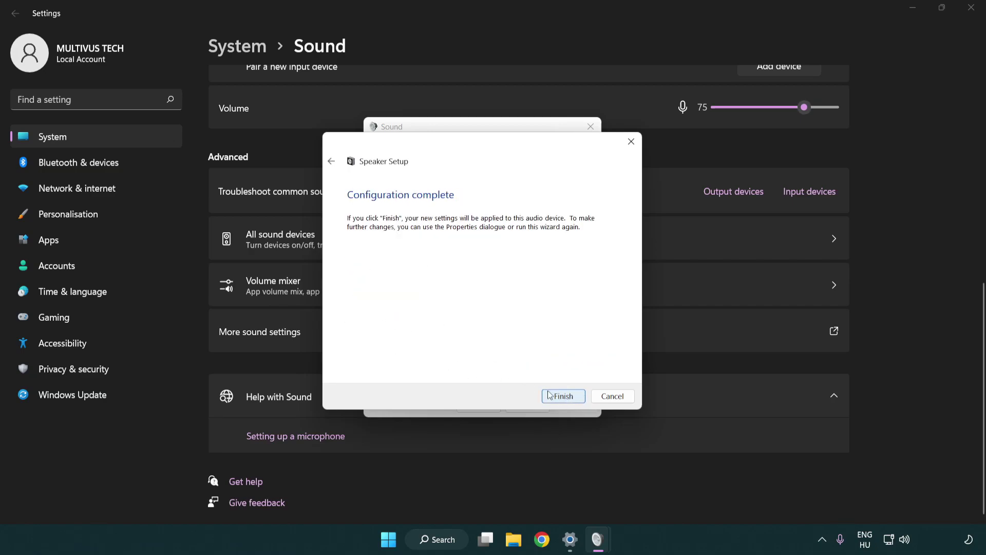
pyautogui.click(548, 396)
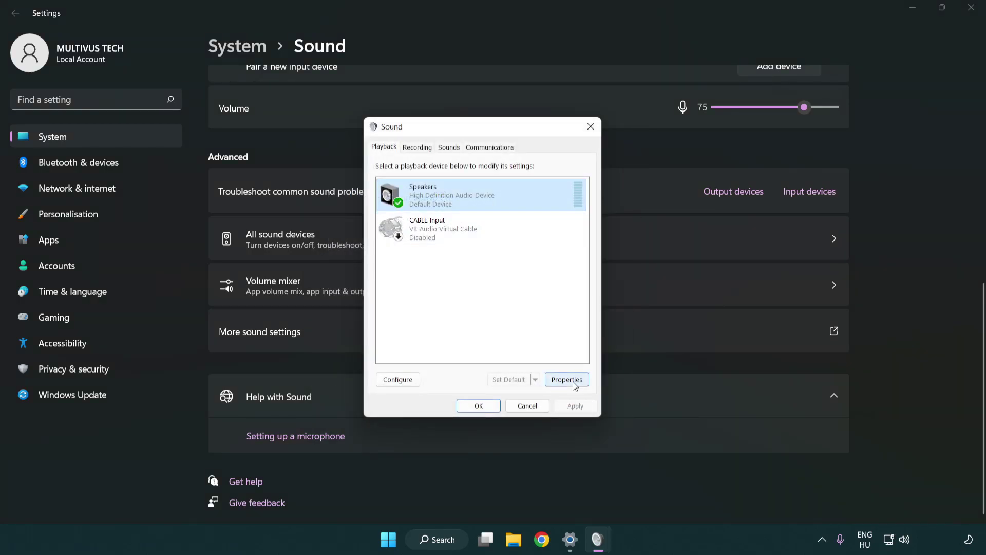
# Turn off all audio enhancements in the Speakers Properties.
pyautogui.click(567, 380)
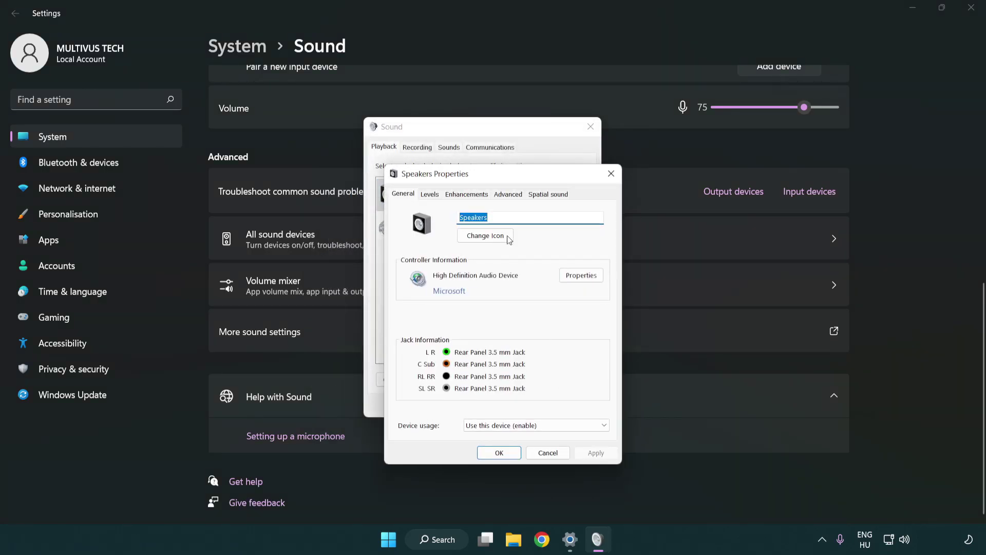
pyautogui.moveTo(497, 177); pyautogui.dragTo(480, 135)
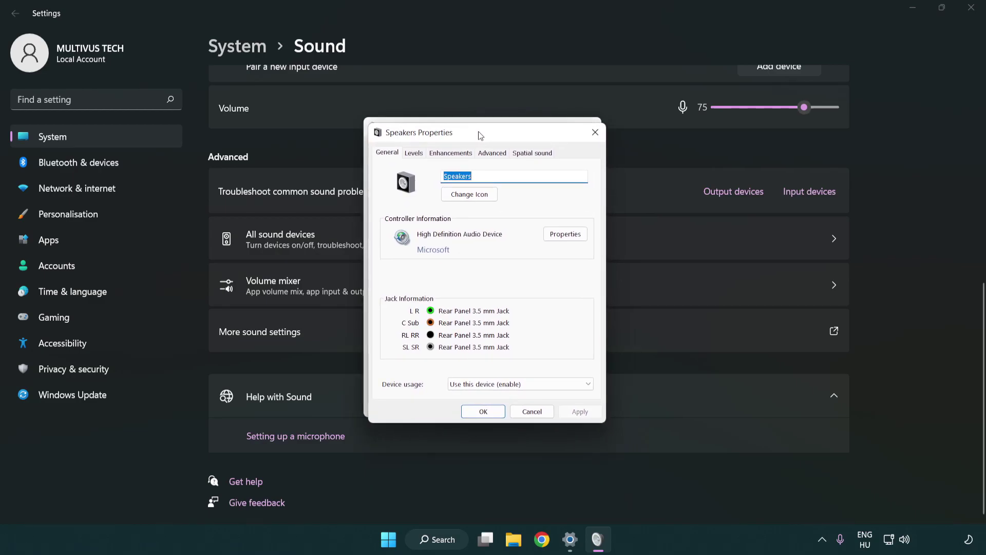
pyautogui.click(451, 153)
pyautogui.click(389, 206)
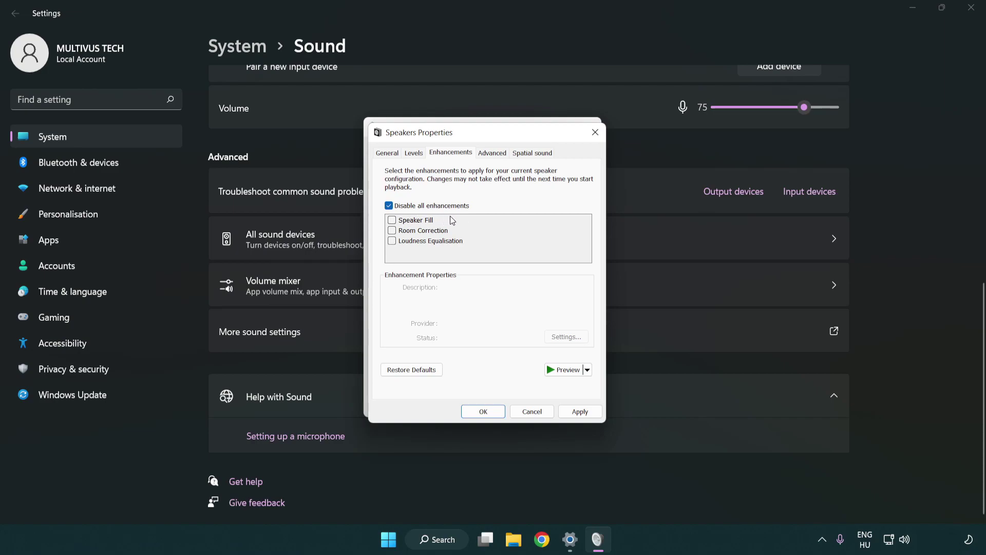
# Set the default format to 16 bit, 48000 Hz (DVD Quality), apply, and close all sound windows.
pyautogui.click(493, 153)
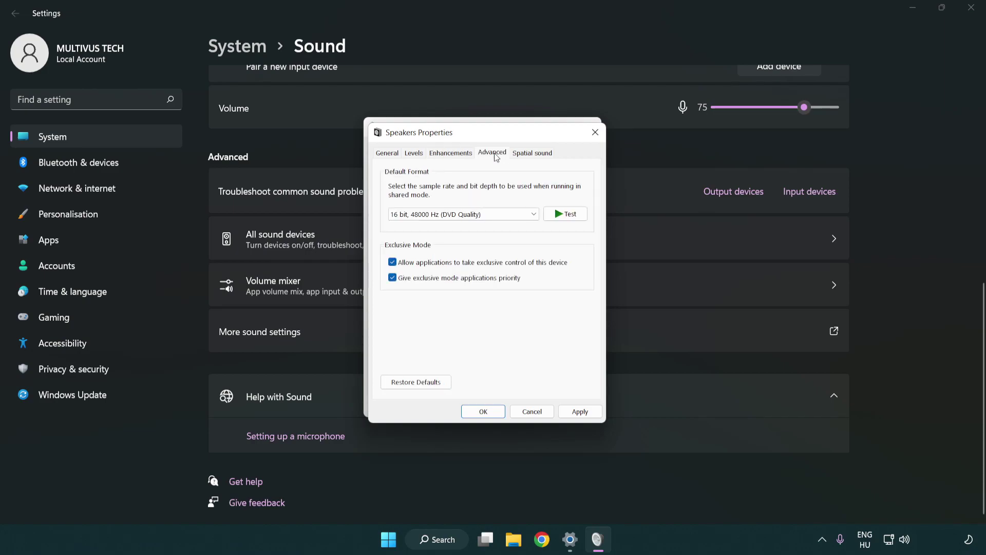
pyautogui.click(437, 214)
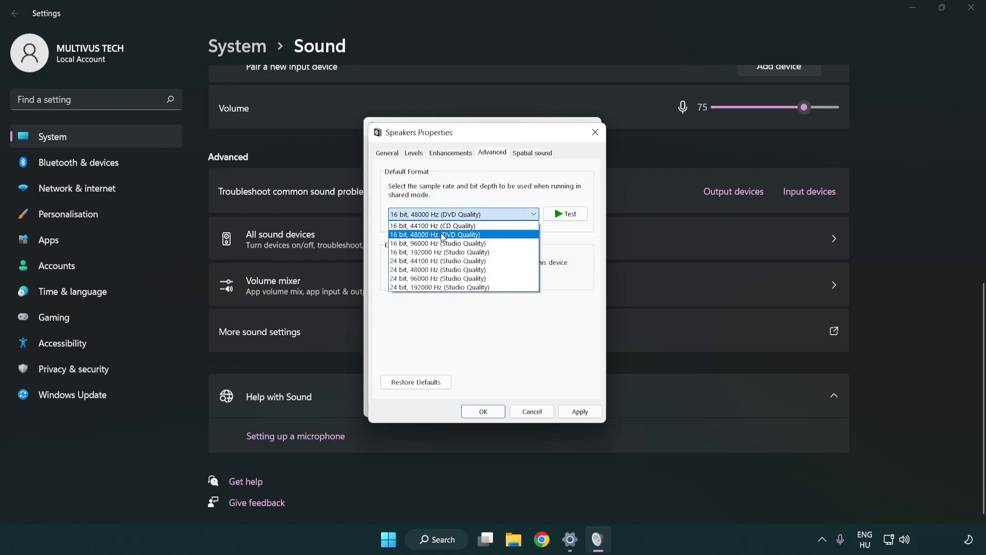
pyautogui.click(443, 236)
pyautogui.click(577, 413)
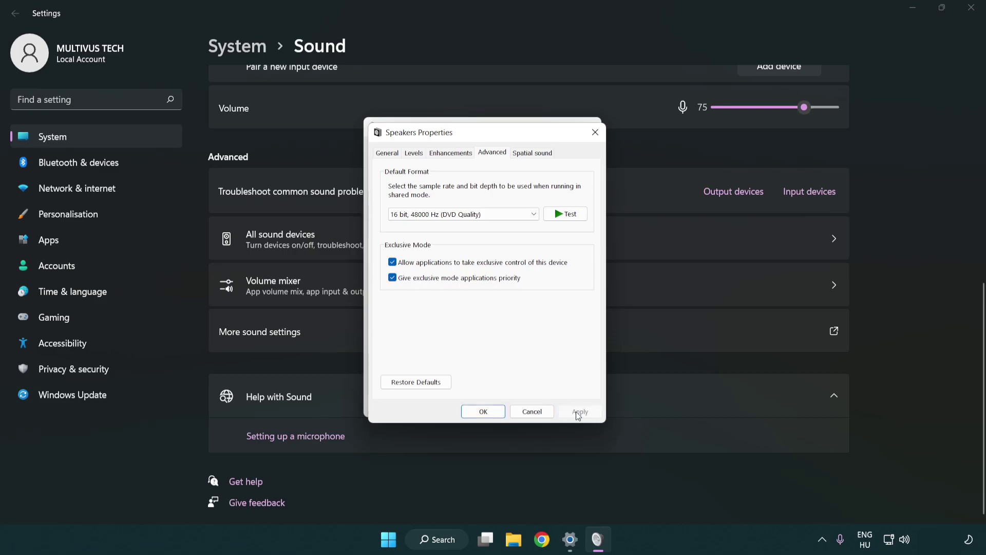
pyautogui.click(484, 412)
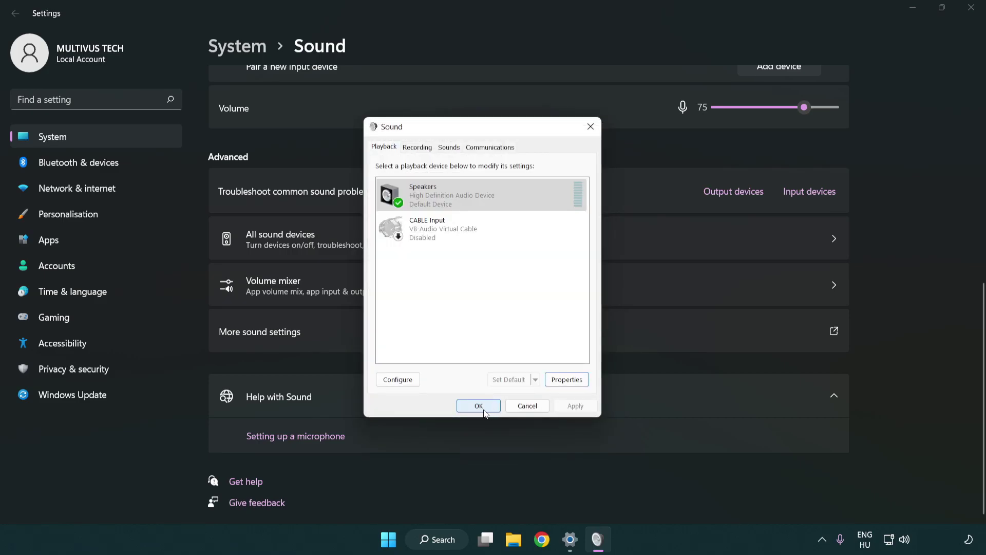
pyautogui.click(480, 408)
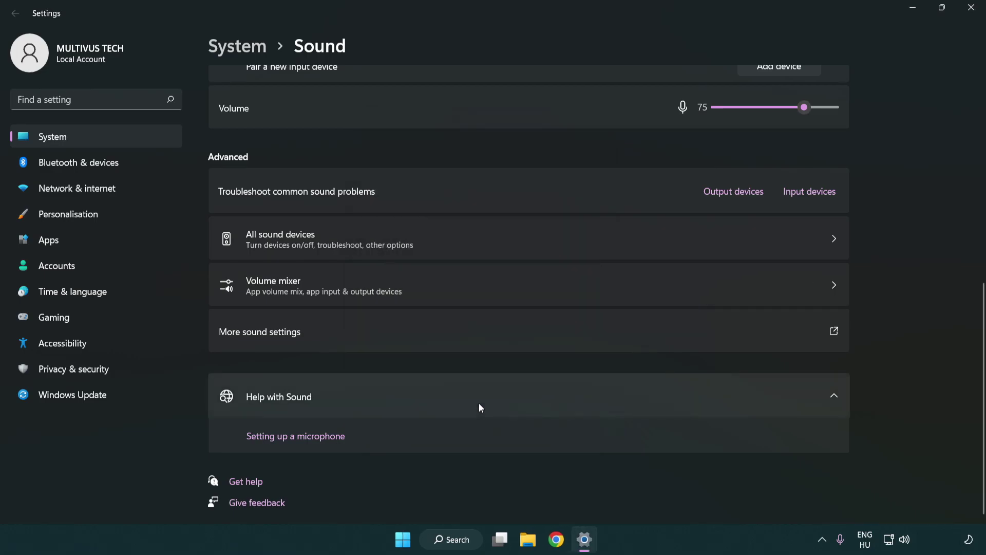
pyautogui.click(971, 7)
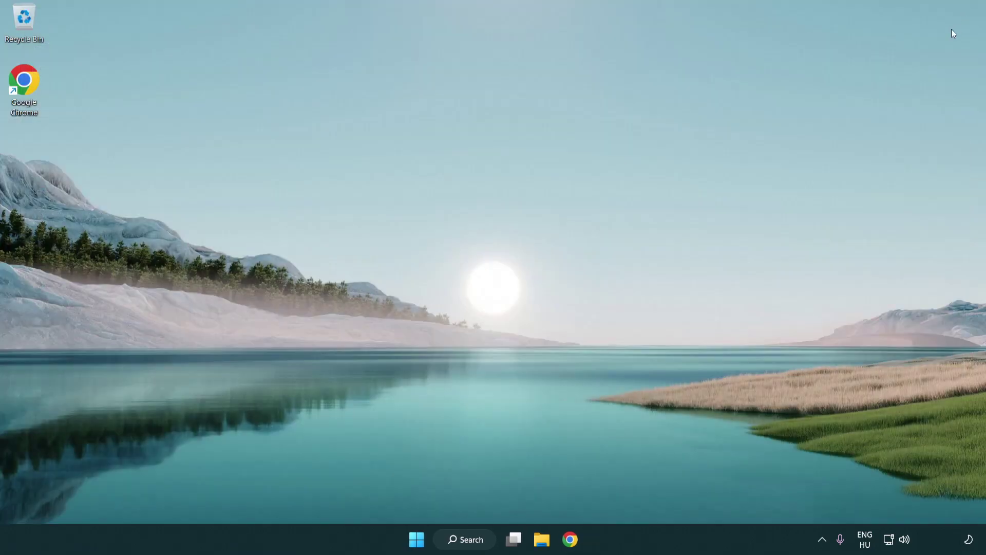
# Search for 'device manager' and launch Device Manager from the results.
pyautogui.click(417, 539)
pyautogui.click(653, 496)
pyautogui.click(476, 548)
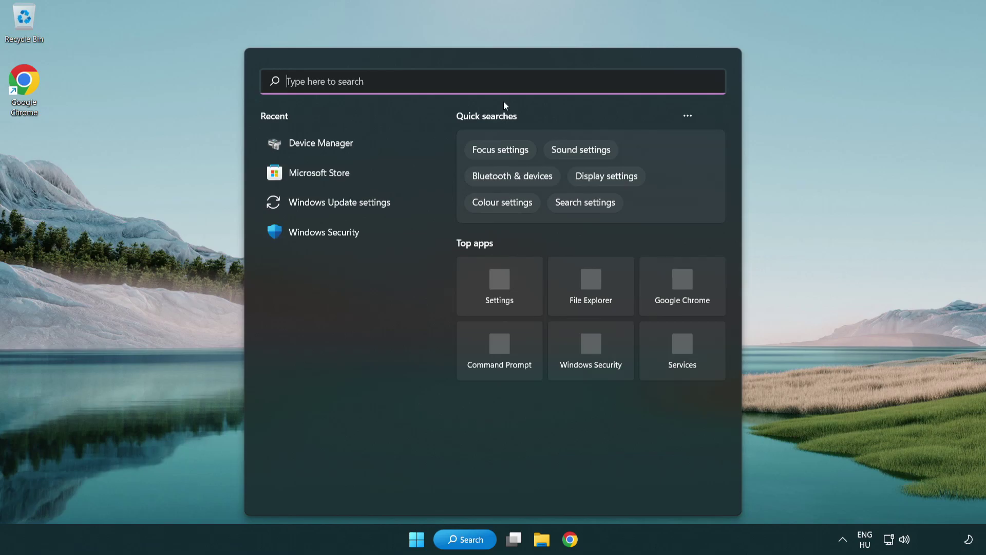
pyautogui.write('device manager')
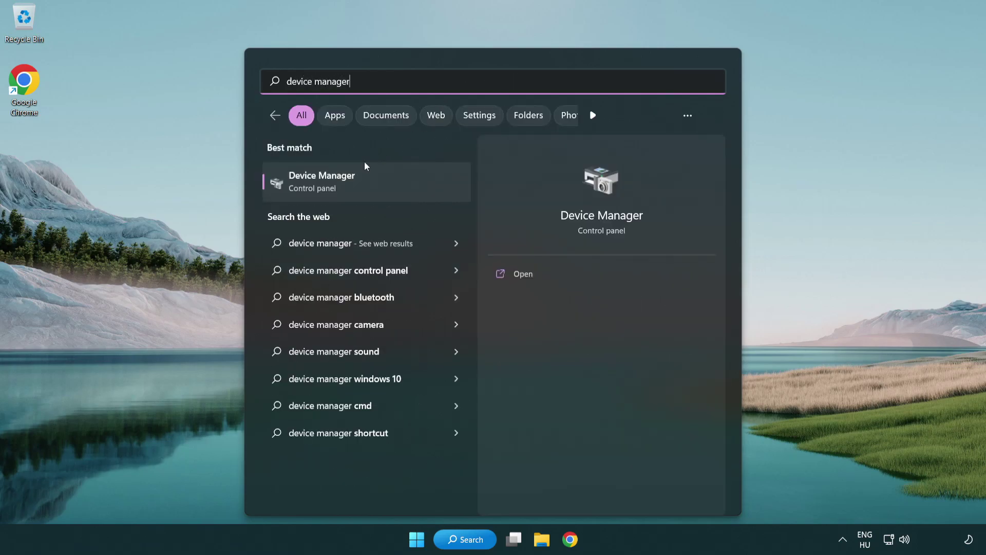
pyautogui.click(404, 188)
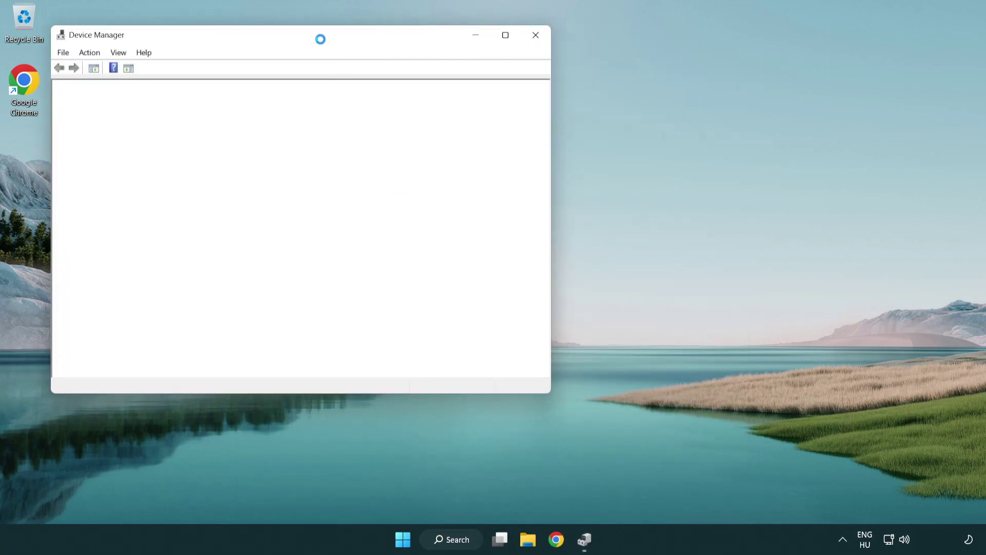
# Expand Sound, video and game controllers and show actions for High Definition Audio Device.
pyautogui.moveTo(309, 32); pyautogui.dragTo(499, 91)
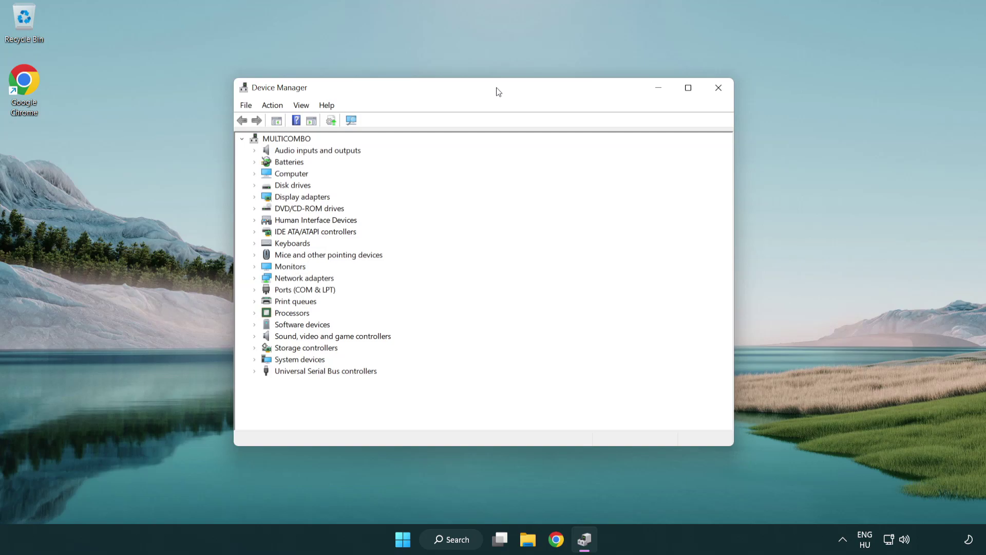
pyautogui.click(282, 337)
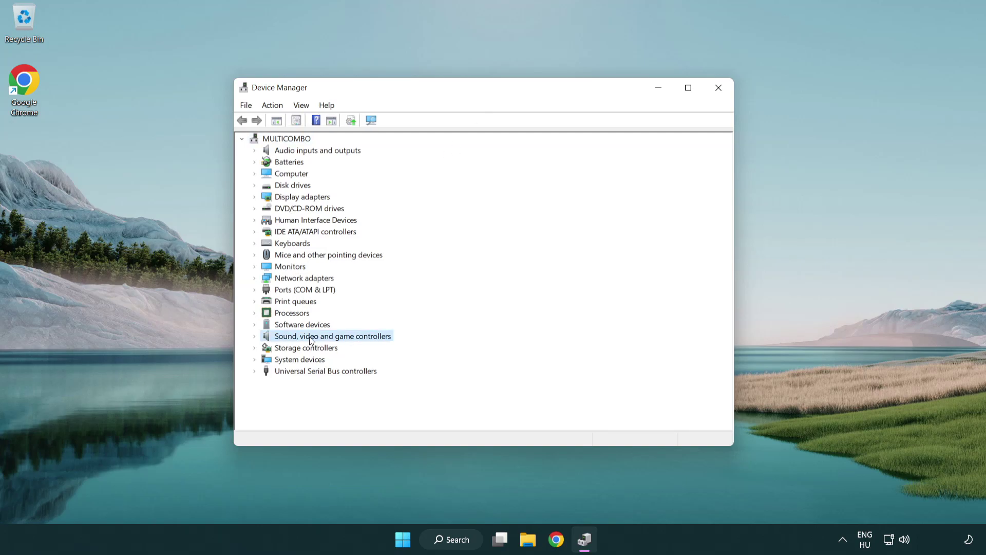
pyautogui.click(254, 336)
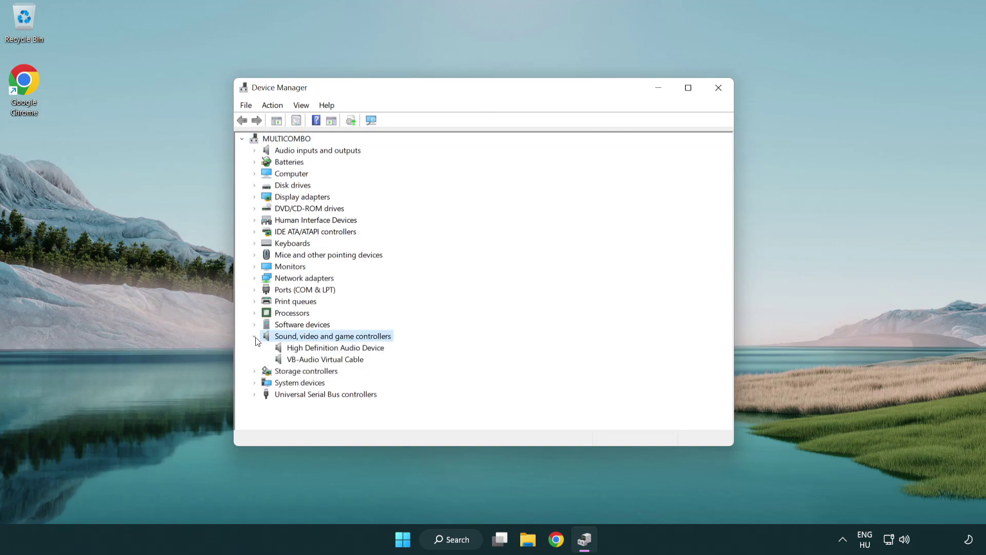
pyautogui.click(306, 352)
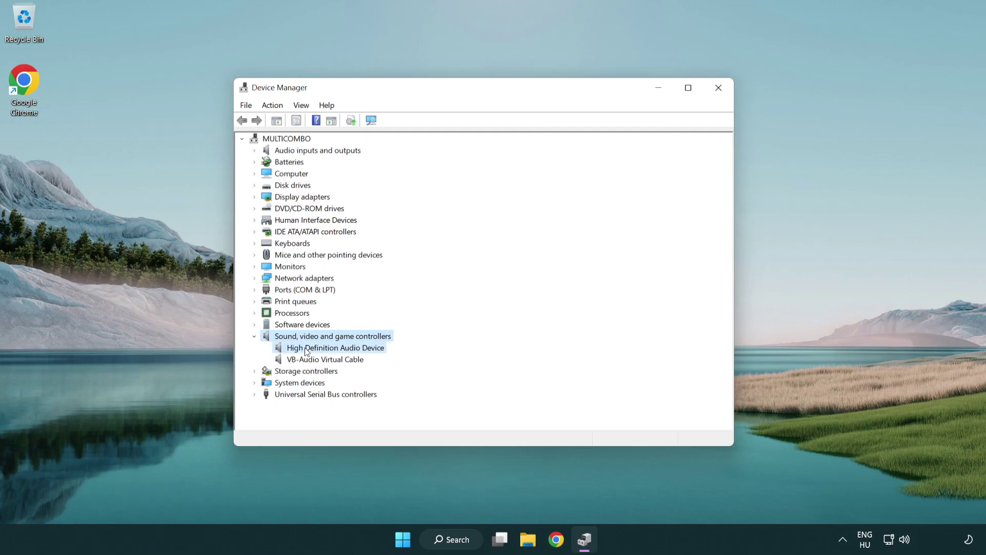
pyautogui.rightClick(345, 351)
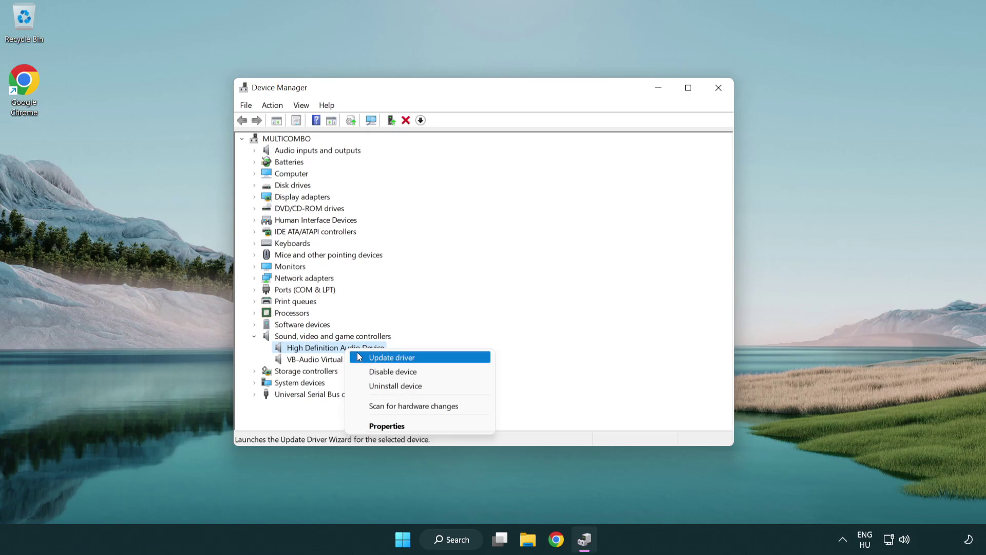
# Reinstall the High Definition Audio Device driver from the computer's driver list, accepting the warning.
pyautogui.click(426, 358)
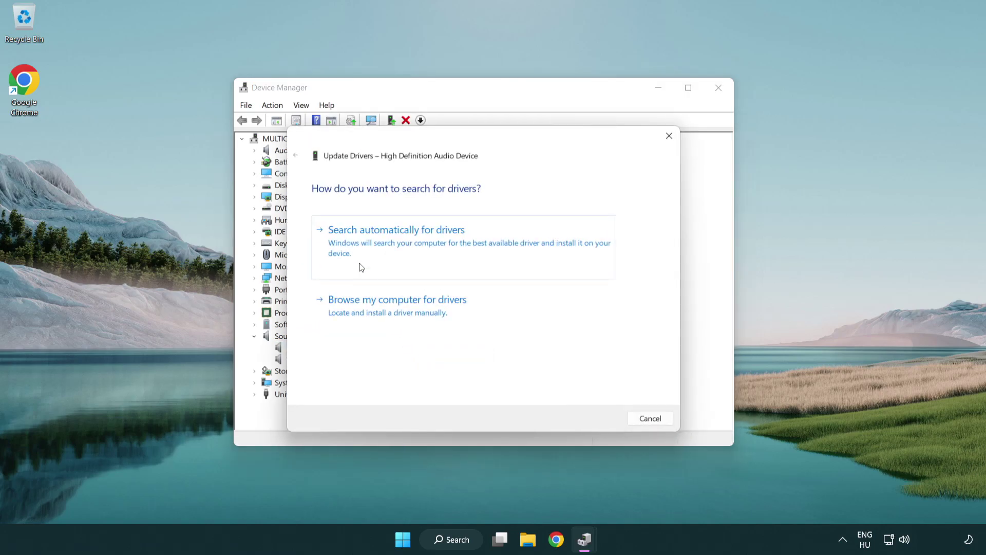
pyautogui.click(399, 322)
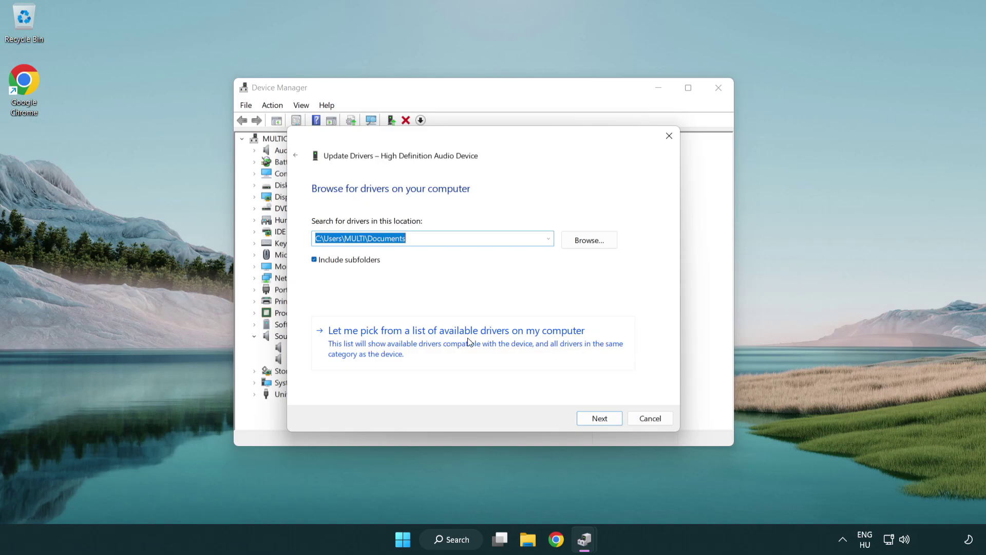
pyautogui.click(475, 350)
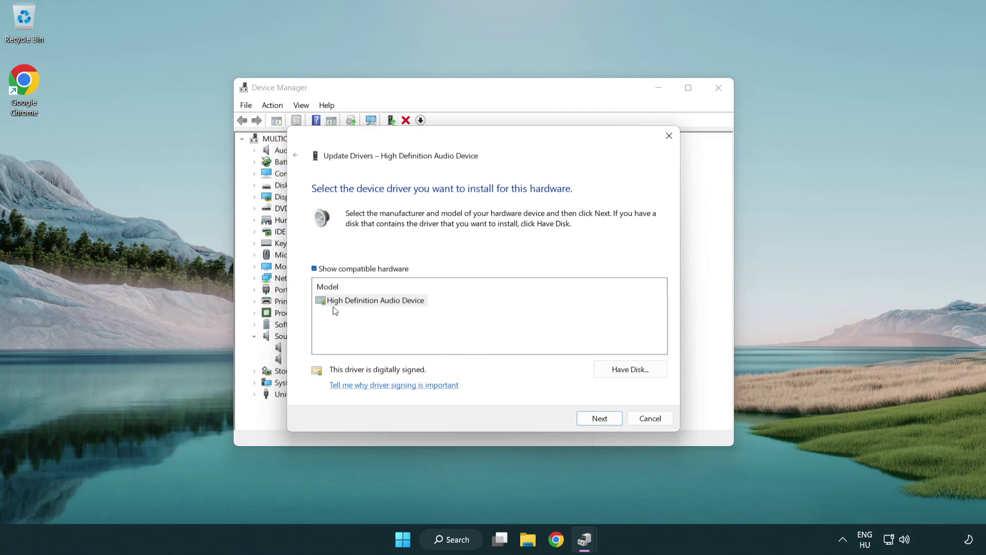
pyautogui.click(314, 301)
pyautogui.click(315, 302)
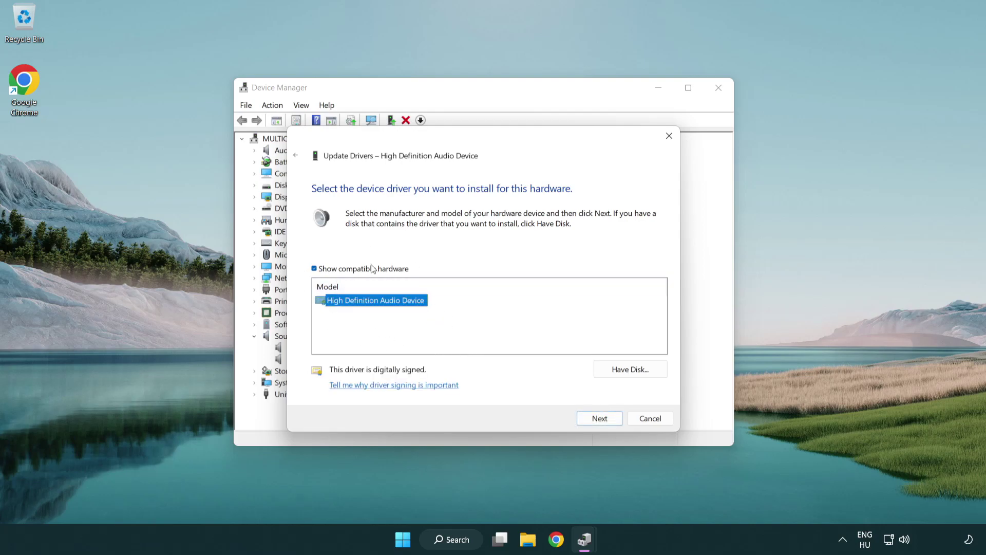
pyautogui.click(611, 422)
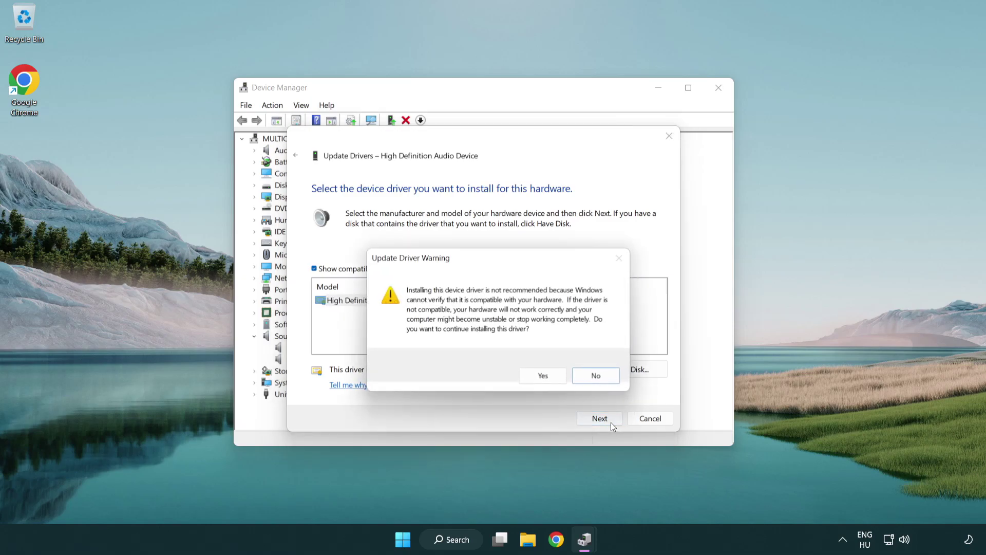
pyautogui.click(543, 378)
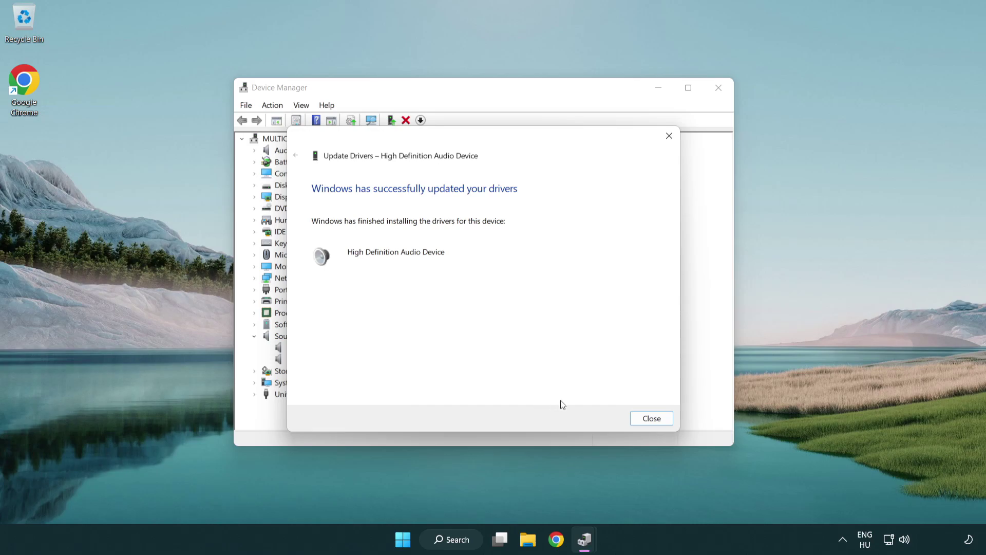
pyautogui.click(652, 420)
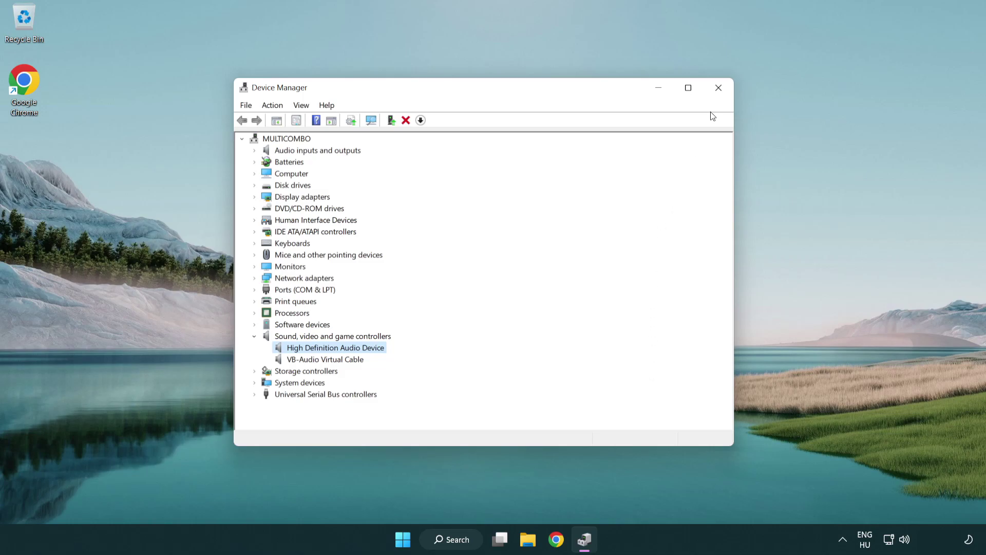
# Close Device Manager and bring up the Start menu's power options.
pyautogui.click(718, 88)
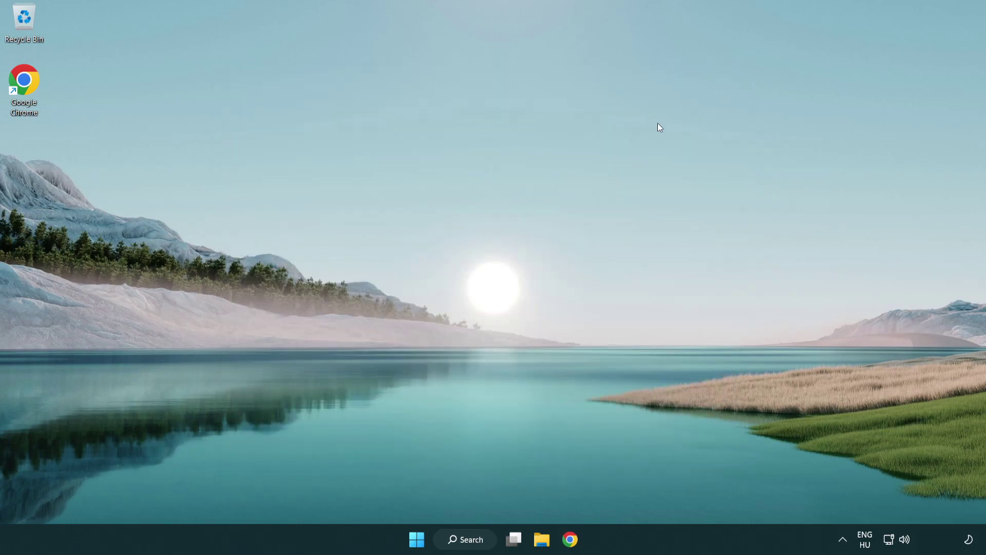
pyautogui.click(417, 538)
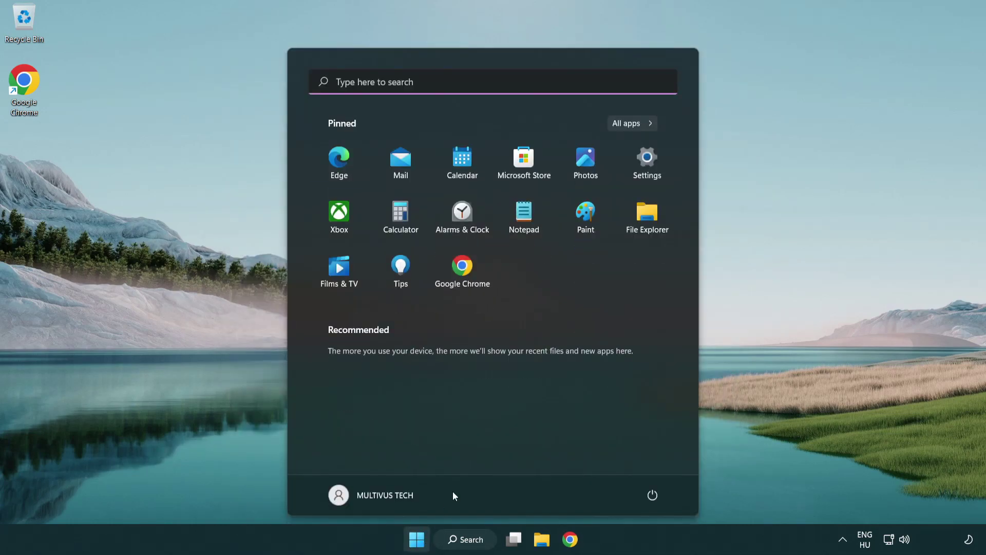
pyautogui.click(653, 494)
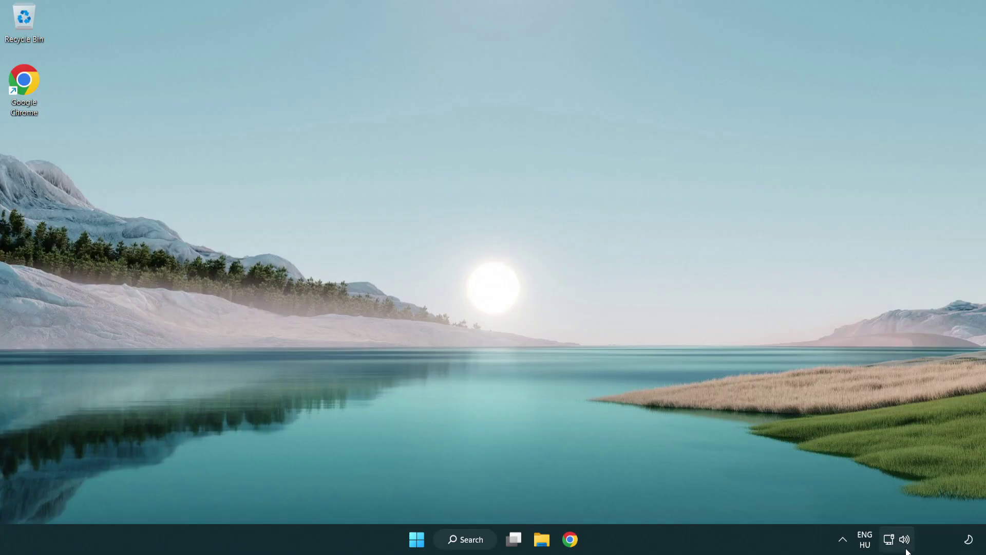
# Launch the sound troubleshooter from the system tray speaker icon to detect audio problems.
pyautogui.rightClick(907, 543)
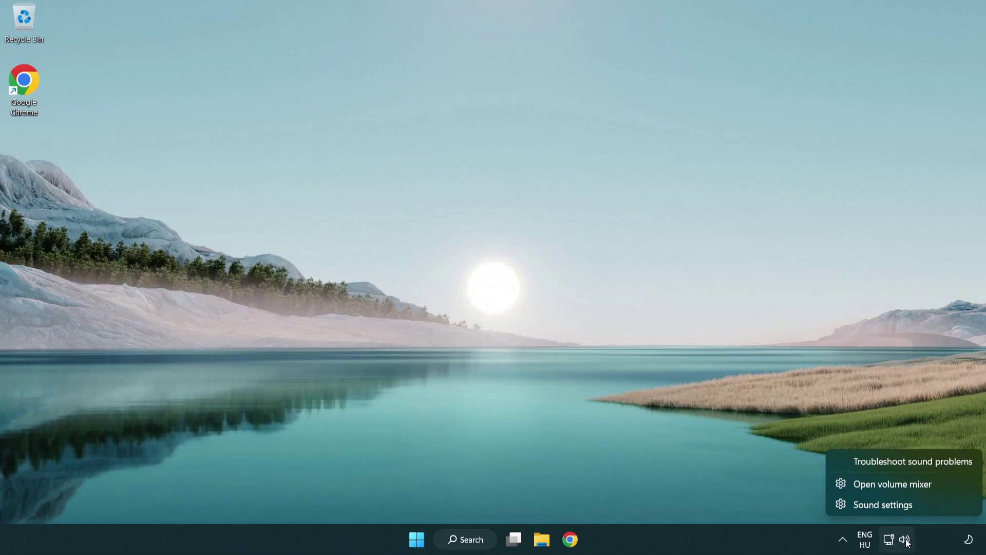
pyautogui.click(901, 463)
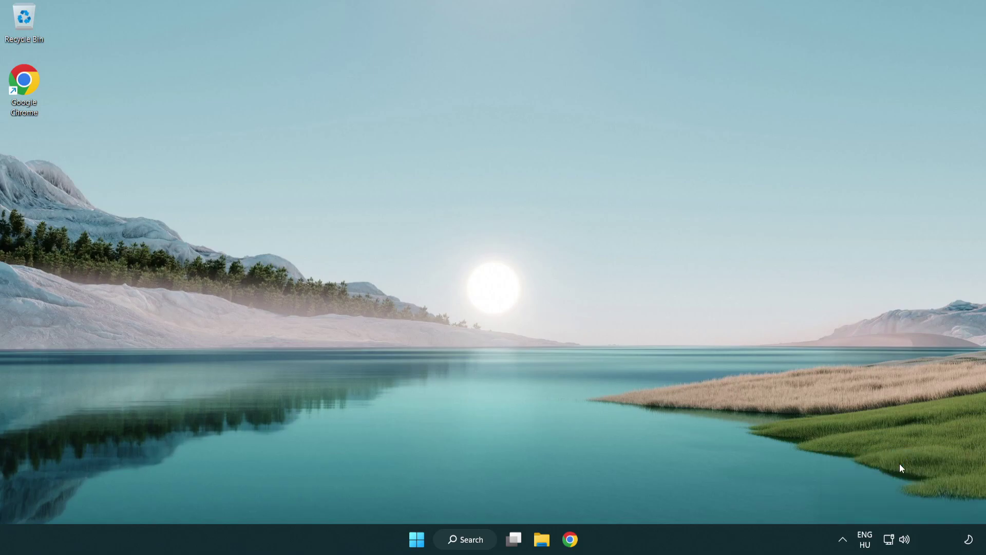